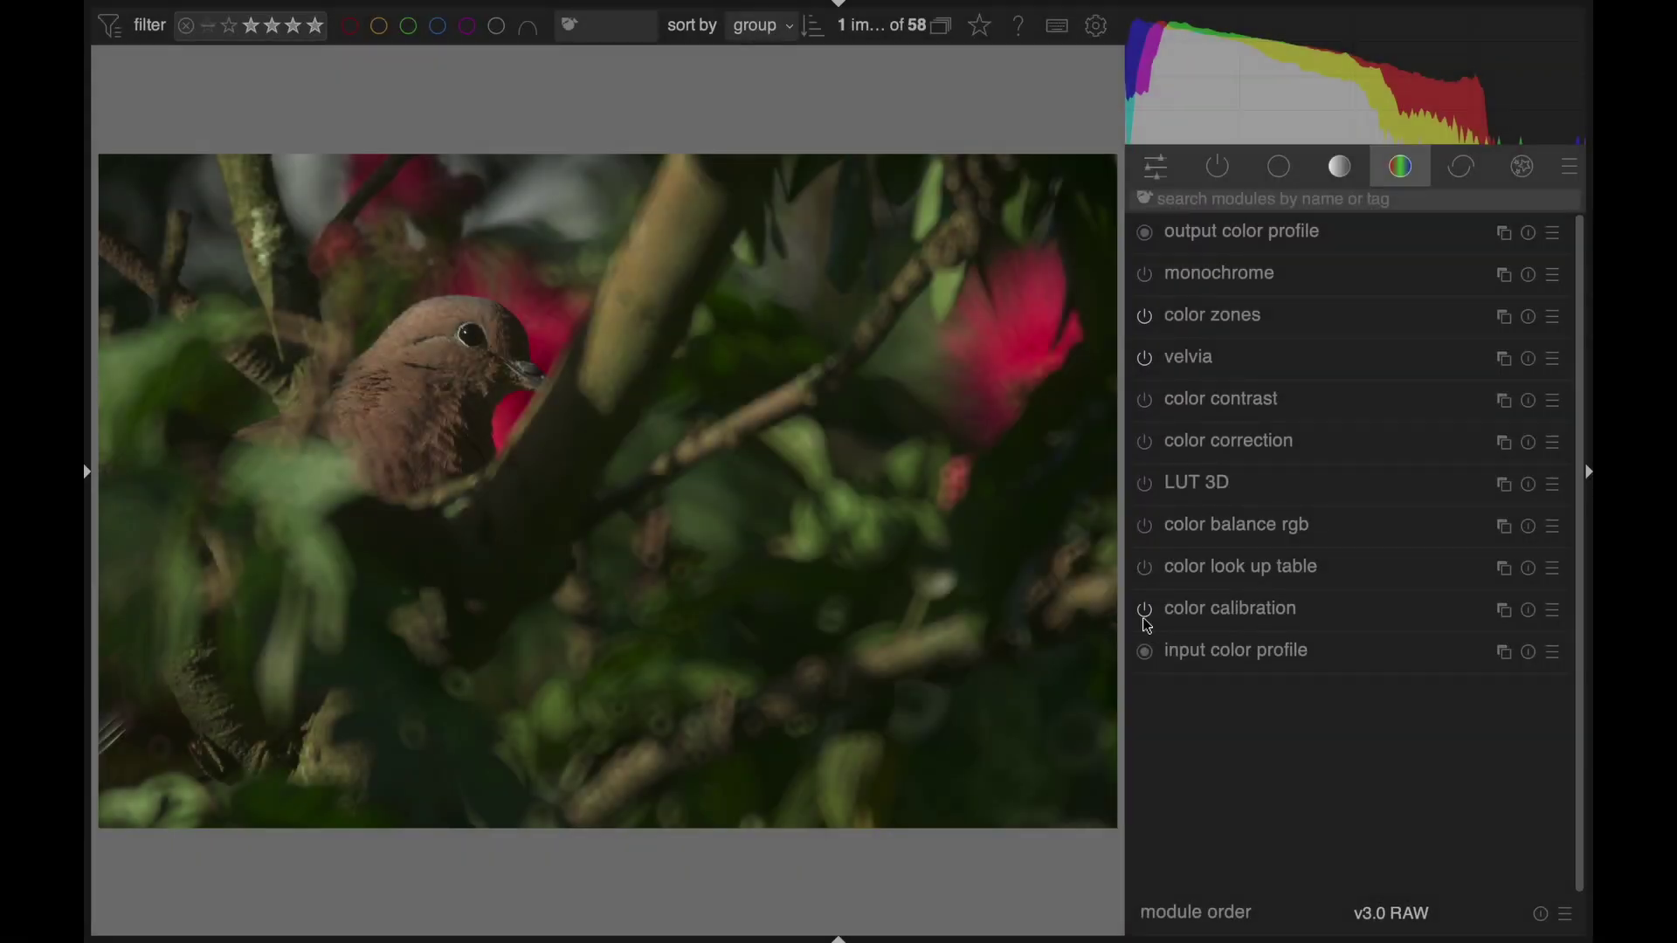
Expand the color calibration module in the color module group
{"action": "left_click", "coordinate": [1287, 615]}
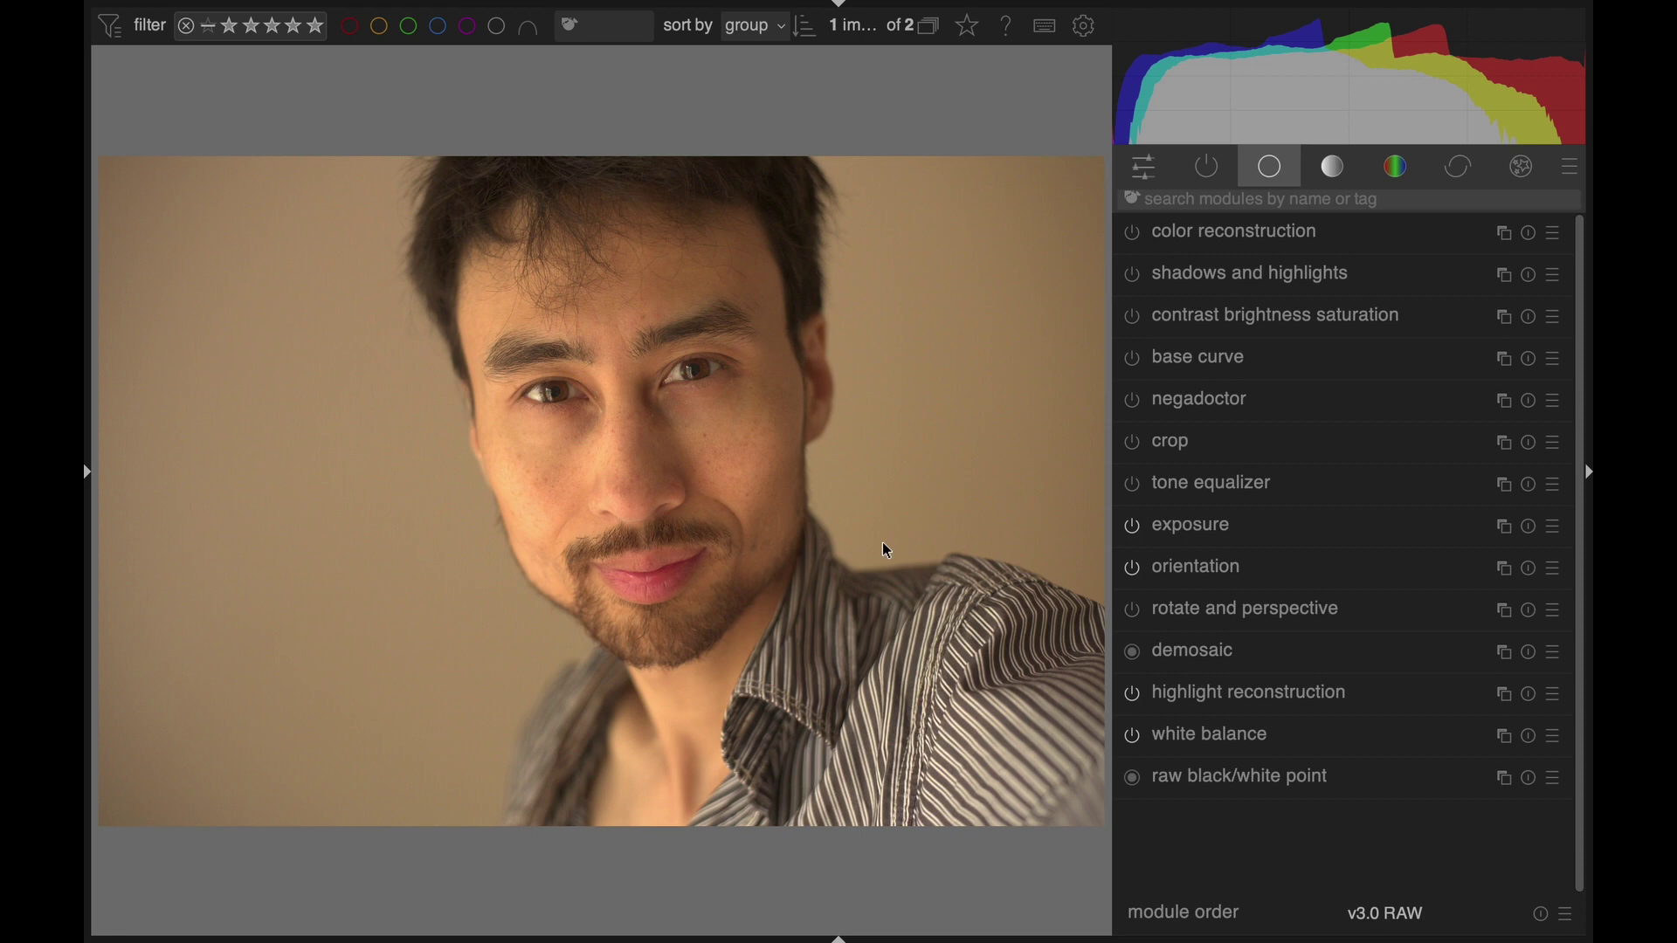
Bring up darktable's preferences over the portrait image via the gear icon
{"action": "left_click", "coordinate": [1092, 36]}
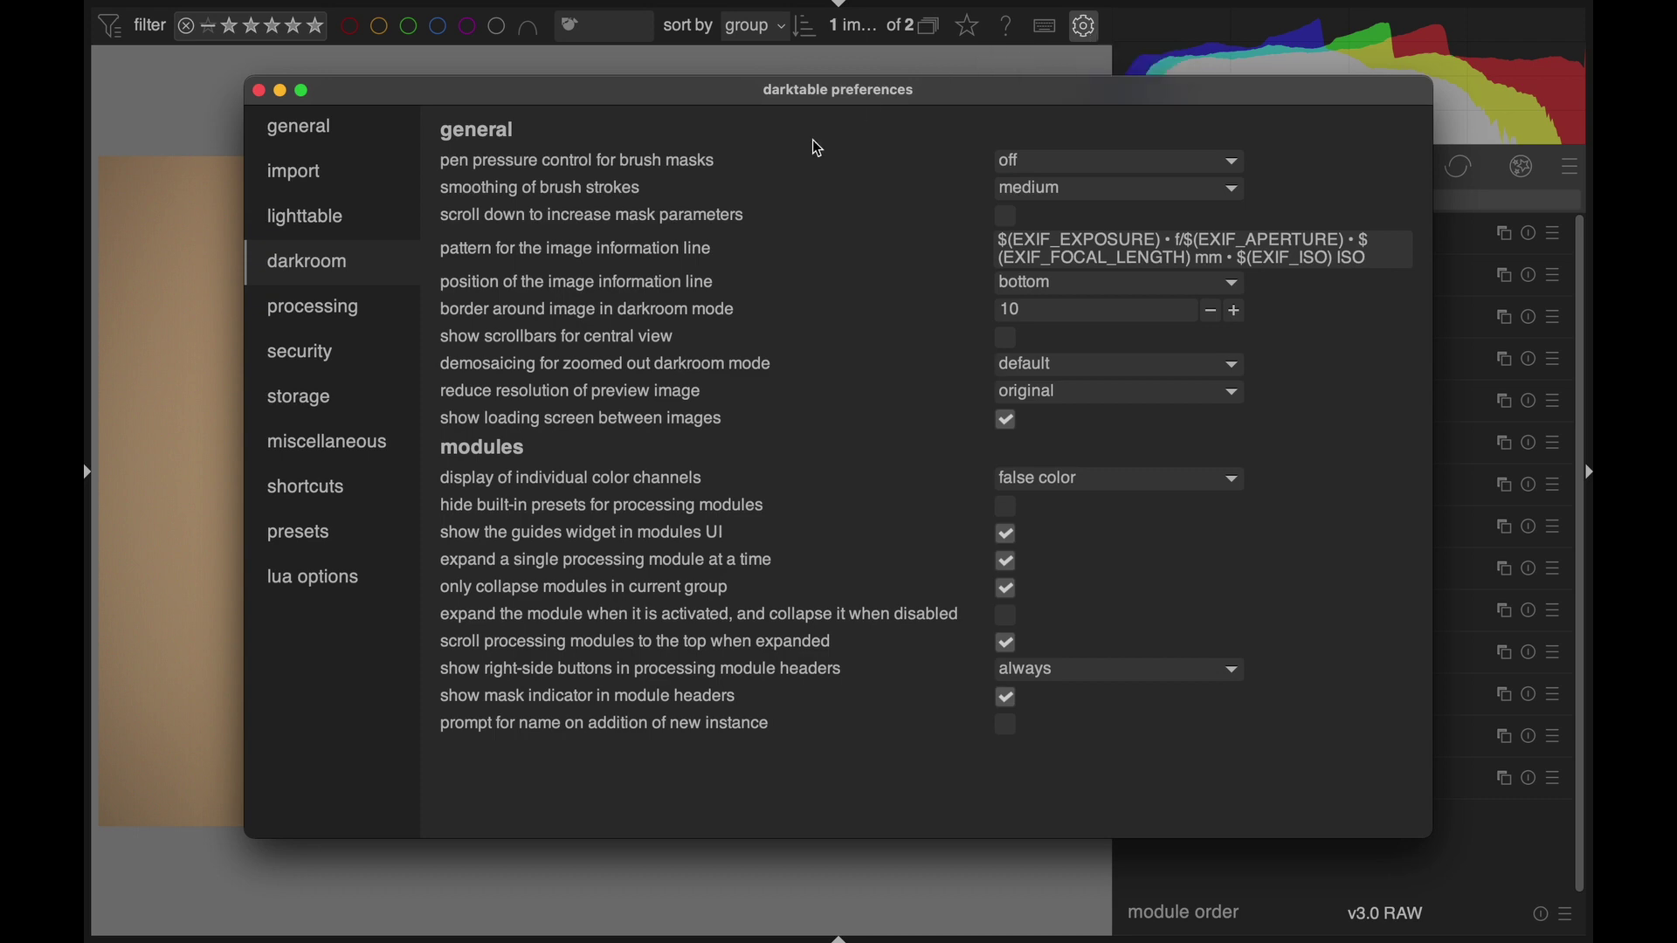
Set 'auto-apply chromatic adaptation defaults' to modern in the processing preferences
{"action": "left_click", "coordinate": [335, 311]}
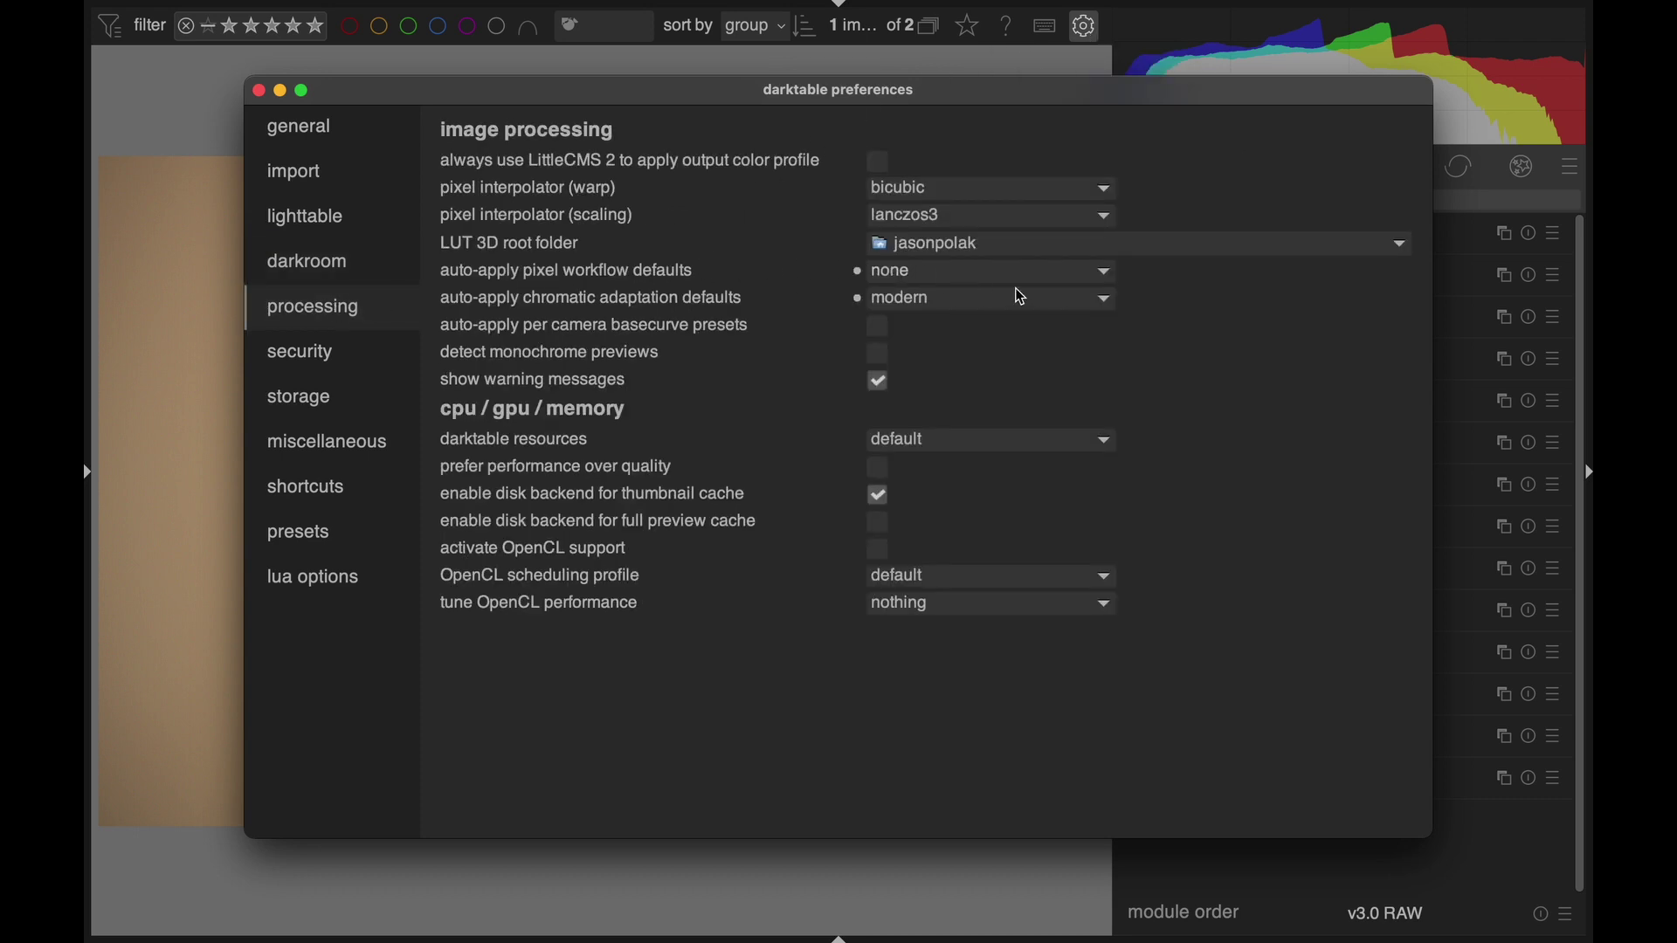
{"action": "left_click", "coordinate": [913, 298]}
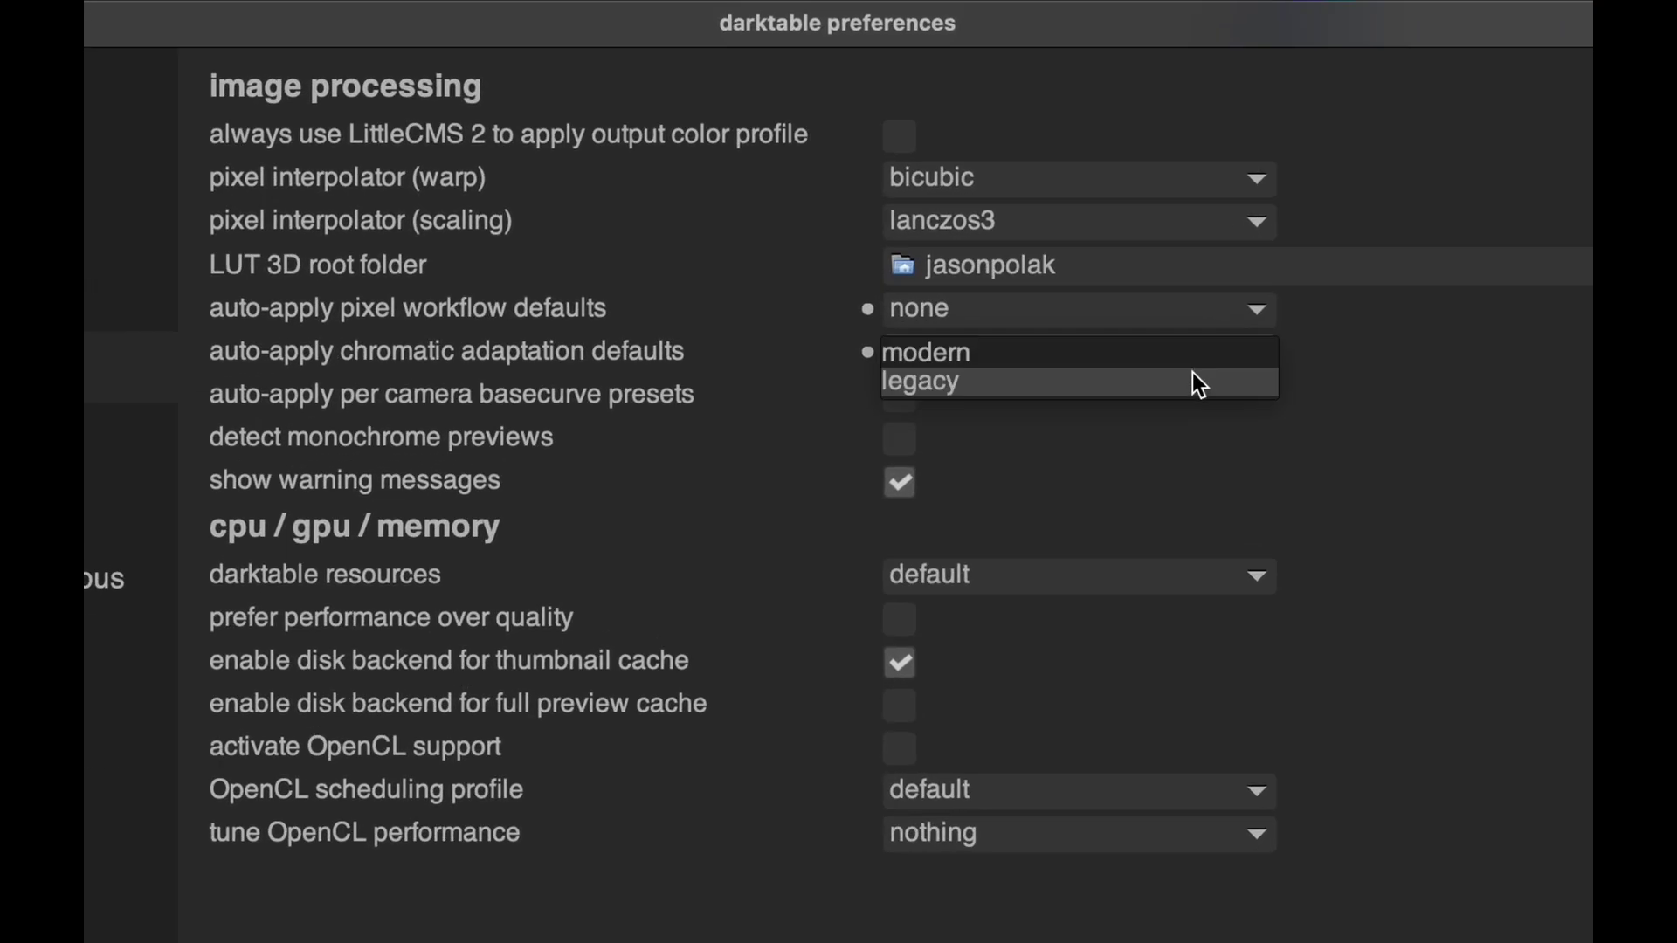
{"action": "left_click", "coordinate": [1189, 357]}
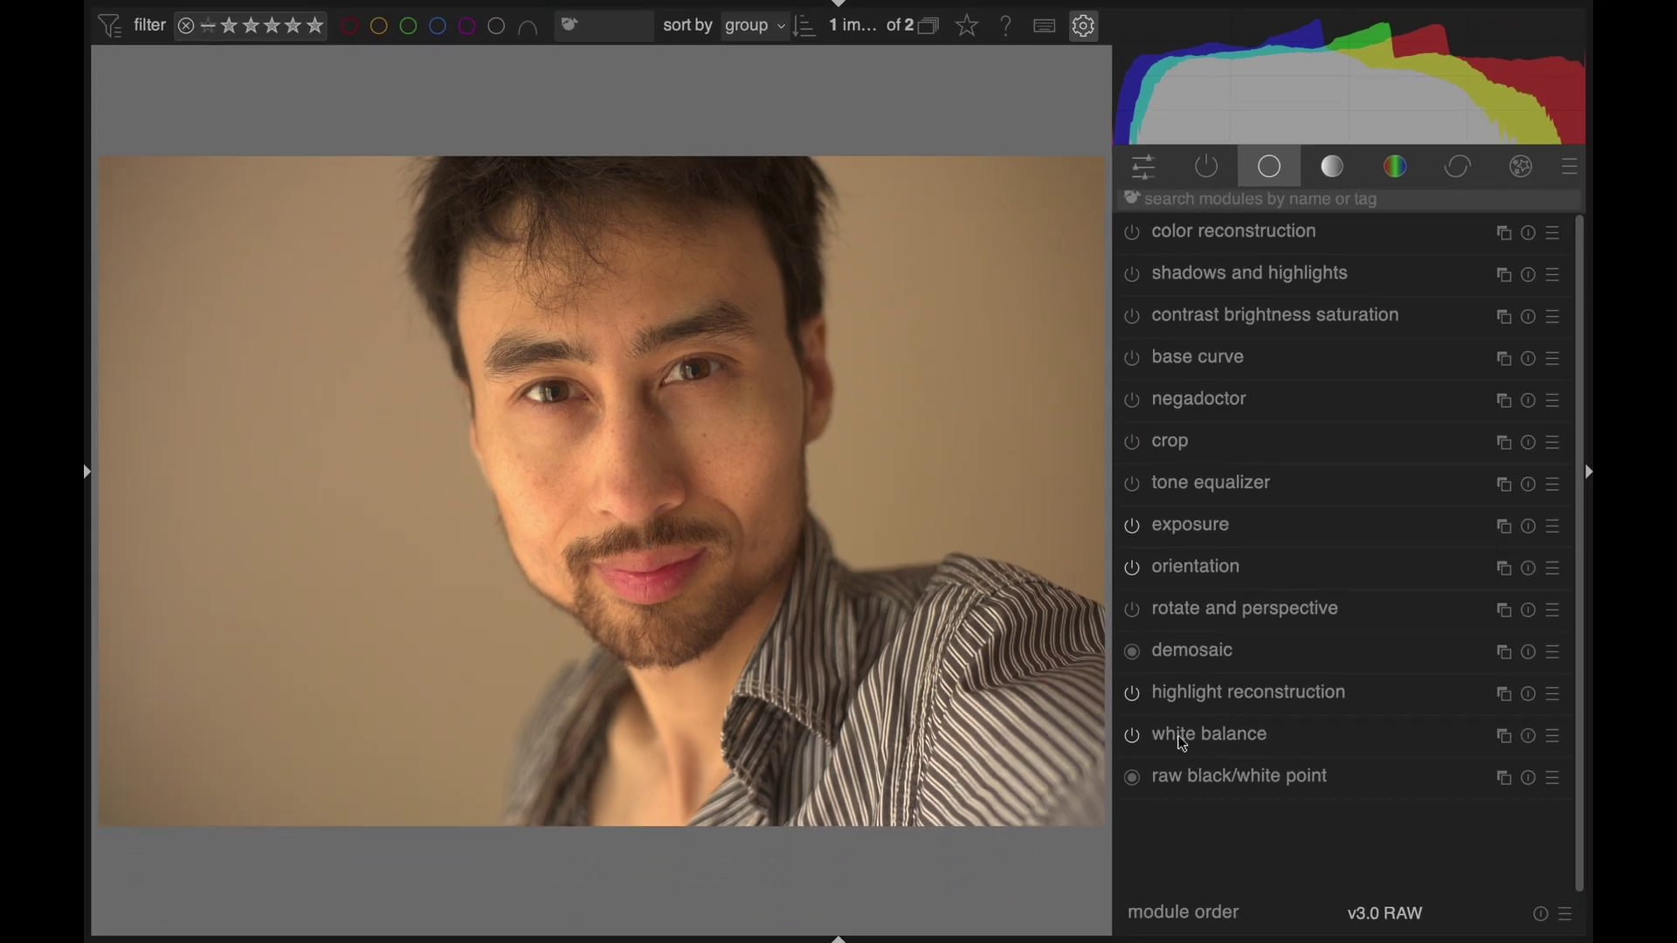
Set color calibration's adaptation method to CAT16
{"action": "left_click", "coordinate": [1396, 171]}
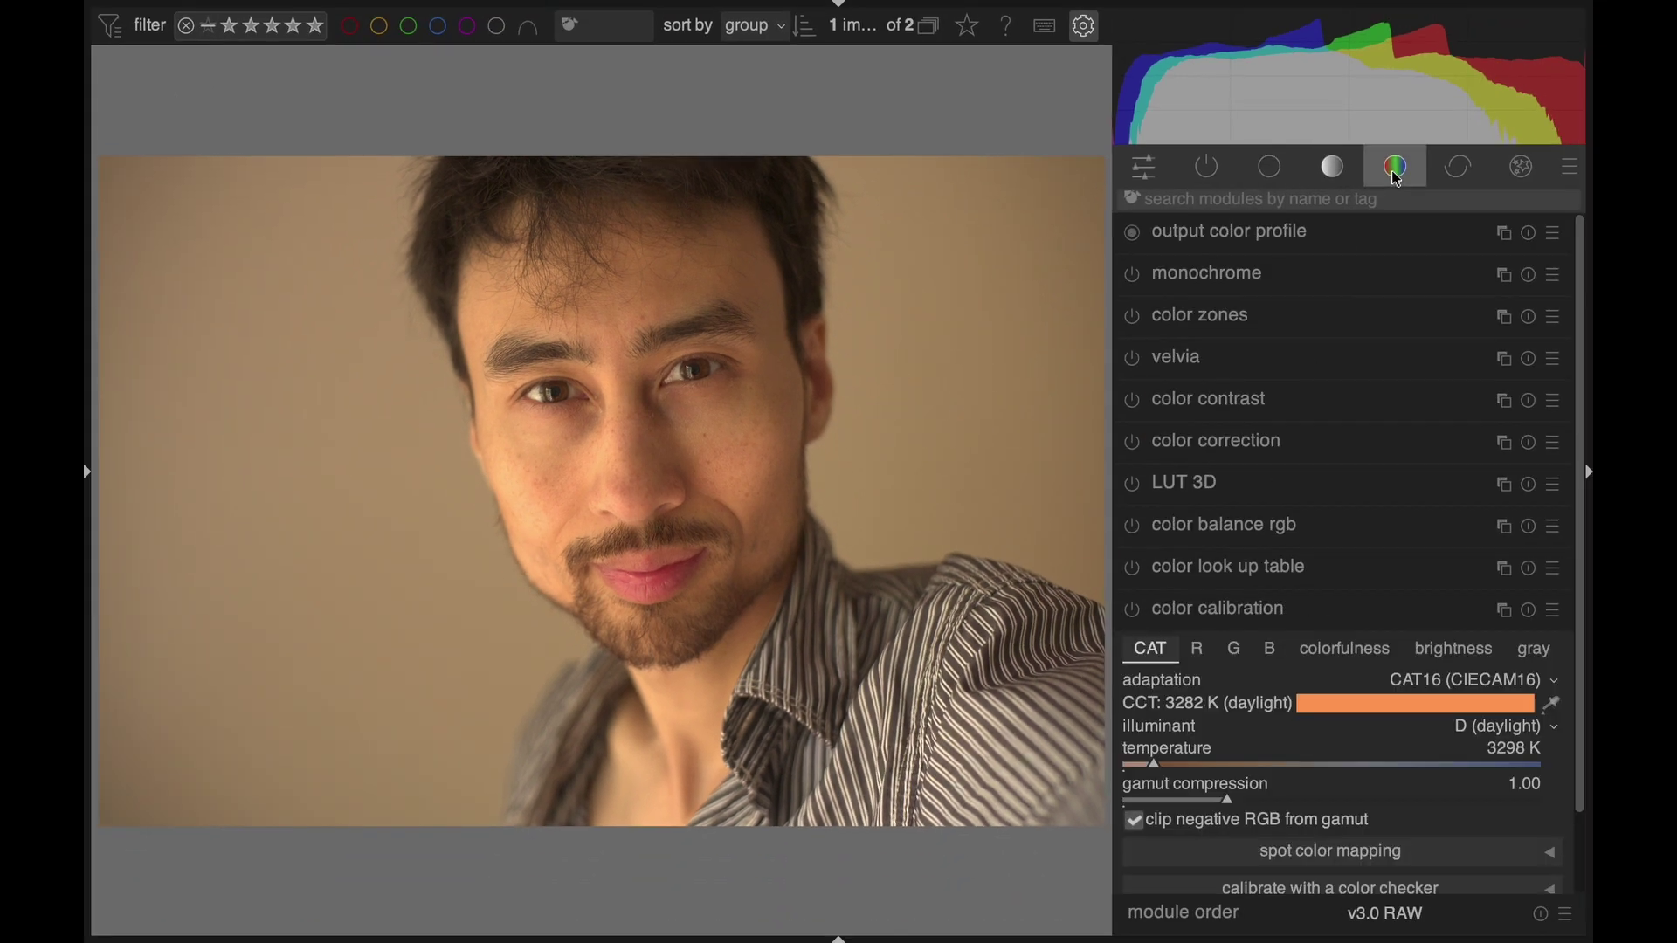
{"action": "left_click", "coordinate": [1173, 619]}
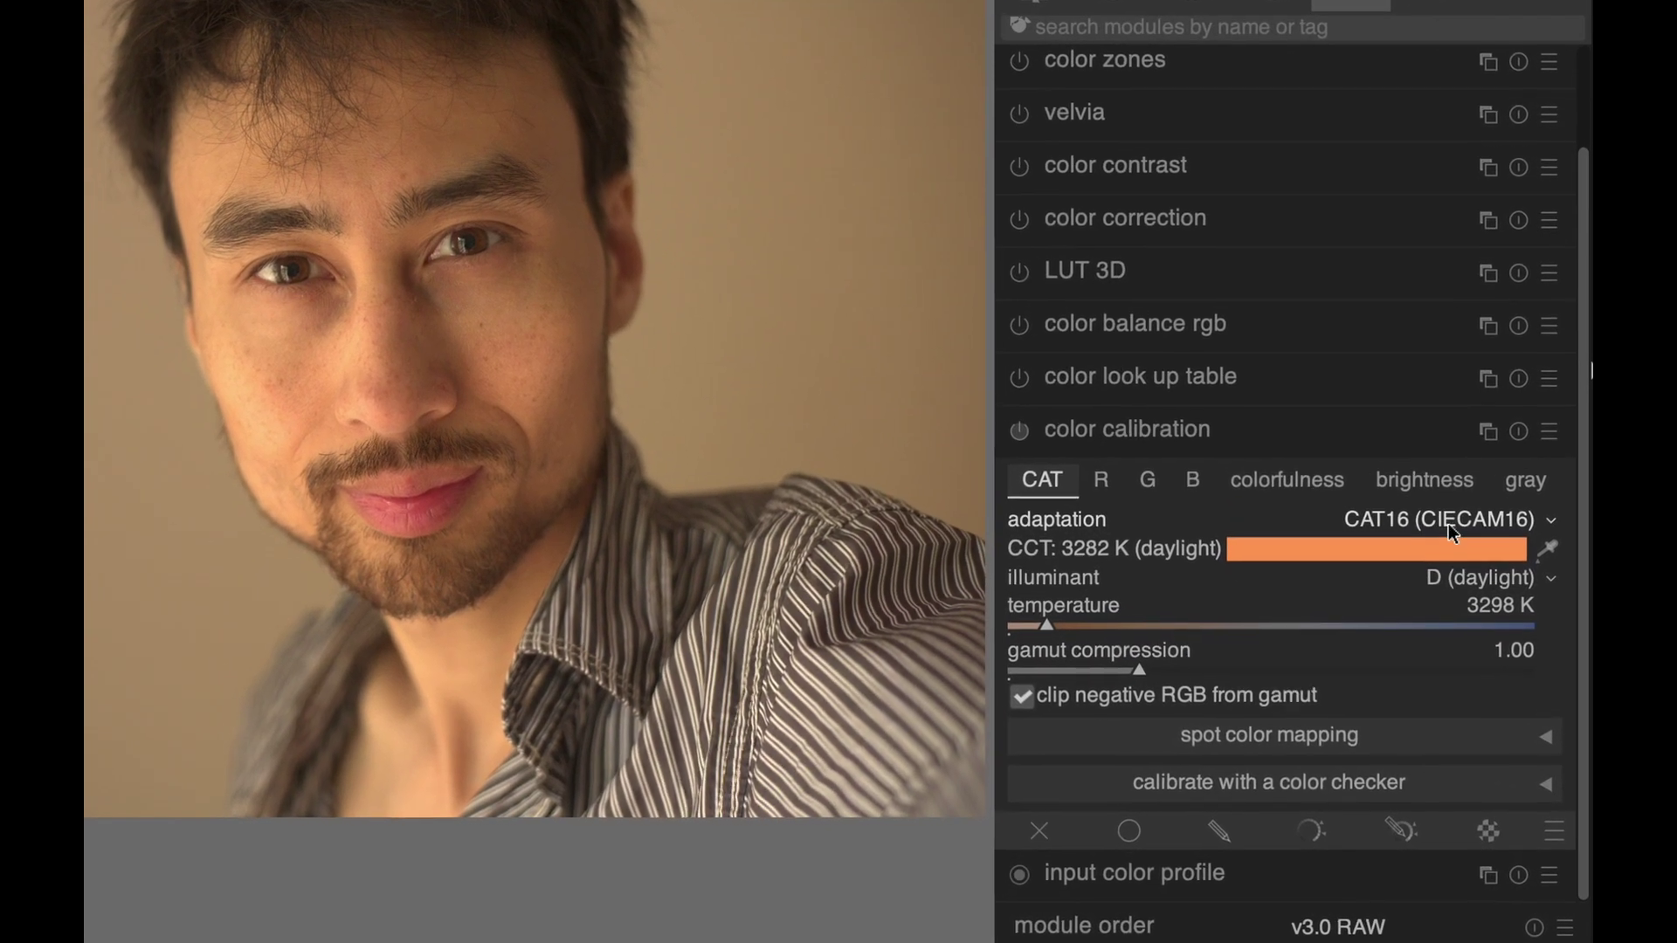
{"action": "left_click", "coordinate": [1454, 551]}
{"action": "left_click", "coordinate": [1456, 449]}
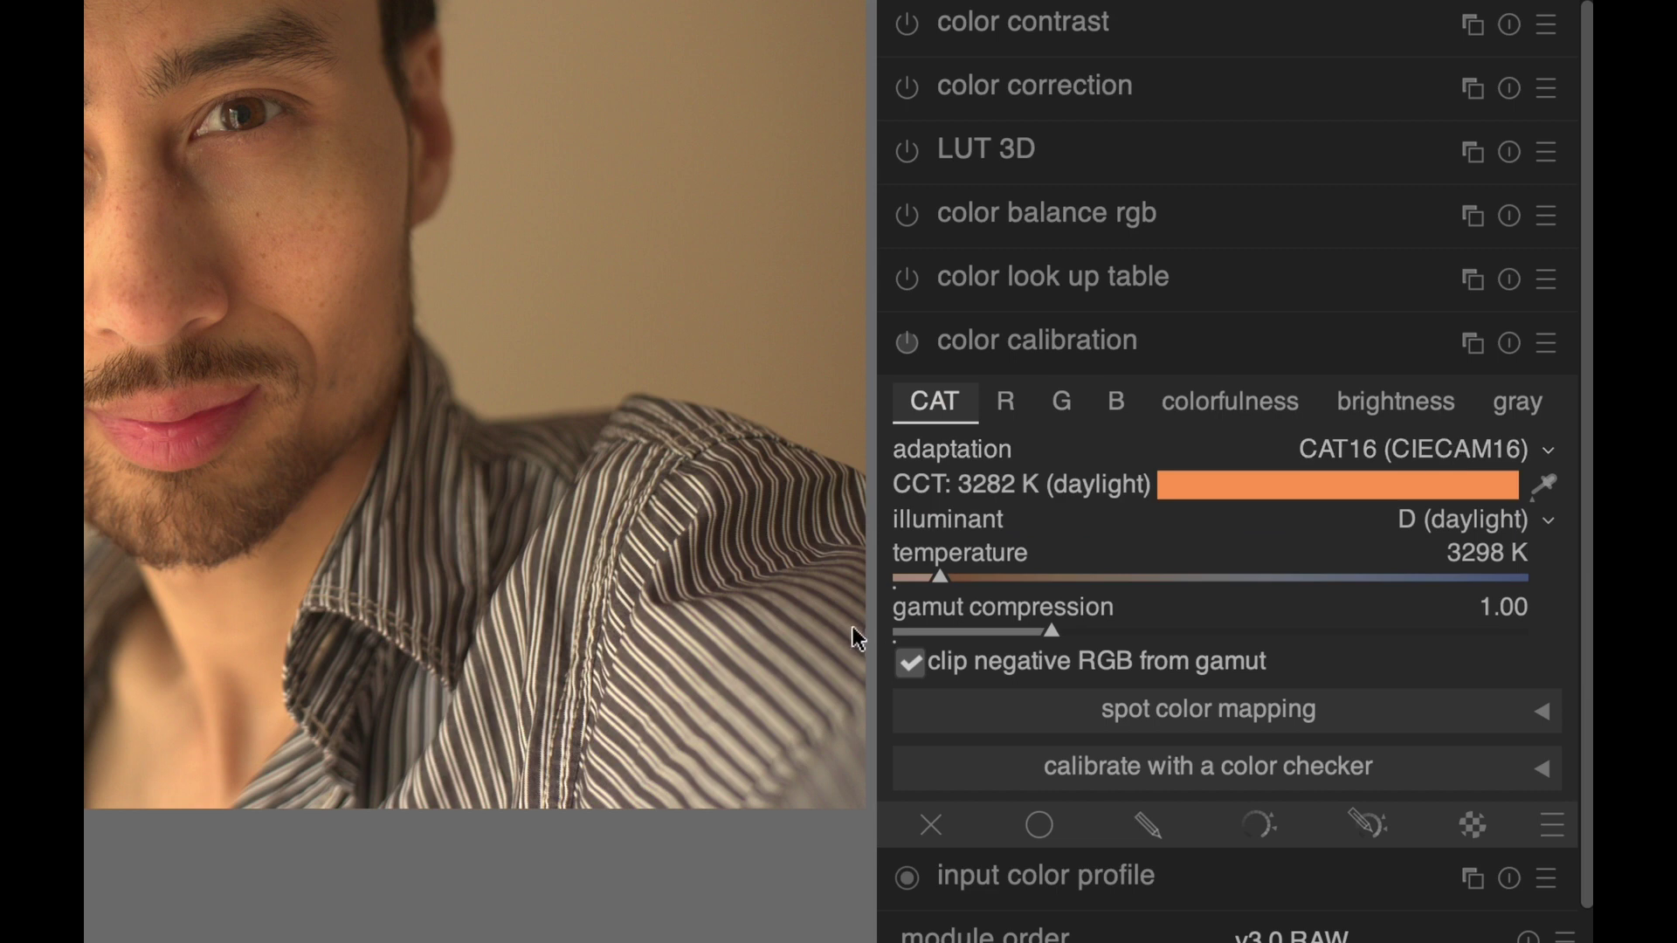
Sample a custom illuminant from the neutral shirt and set white balance to camera reference
{"action": "left_click", "coordinate": [1441, 528]}
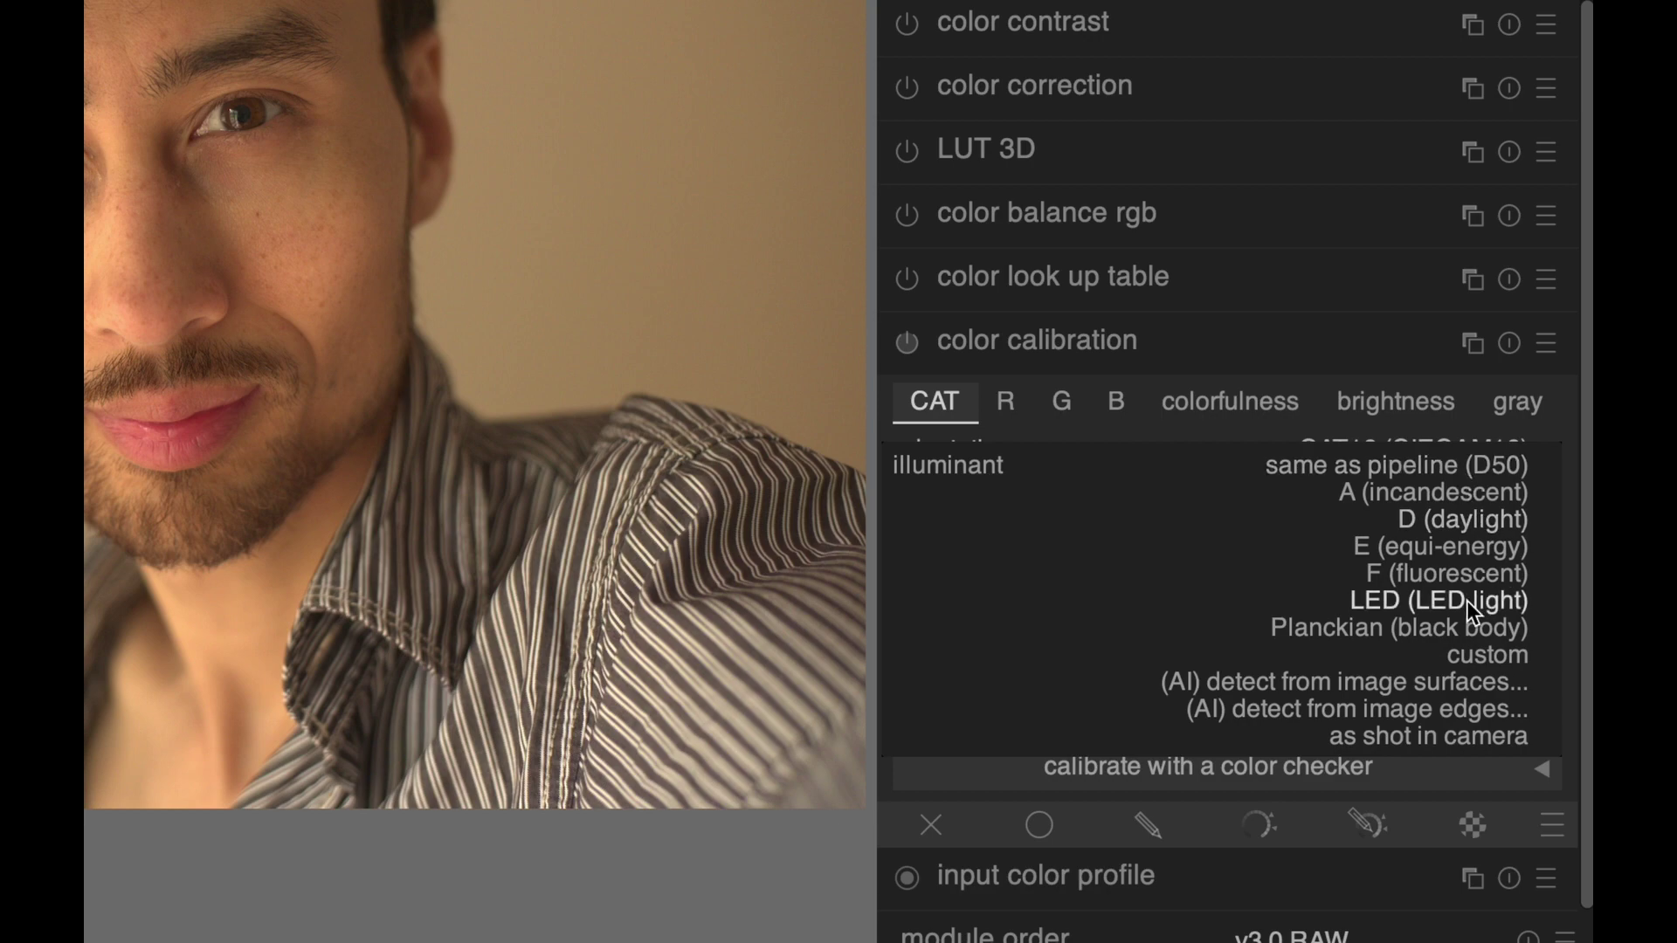
{"action": "left_click", "coordinate": [944, 514]}
{"action": "left_click", "coordinate": [1546, 485]}
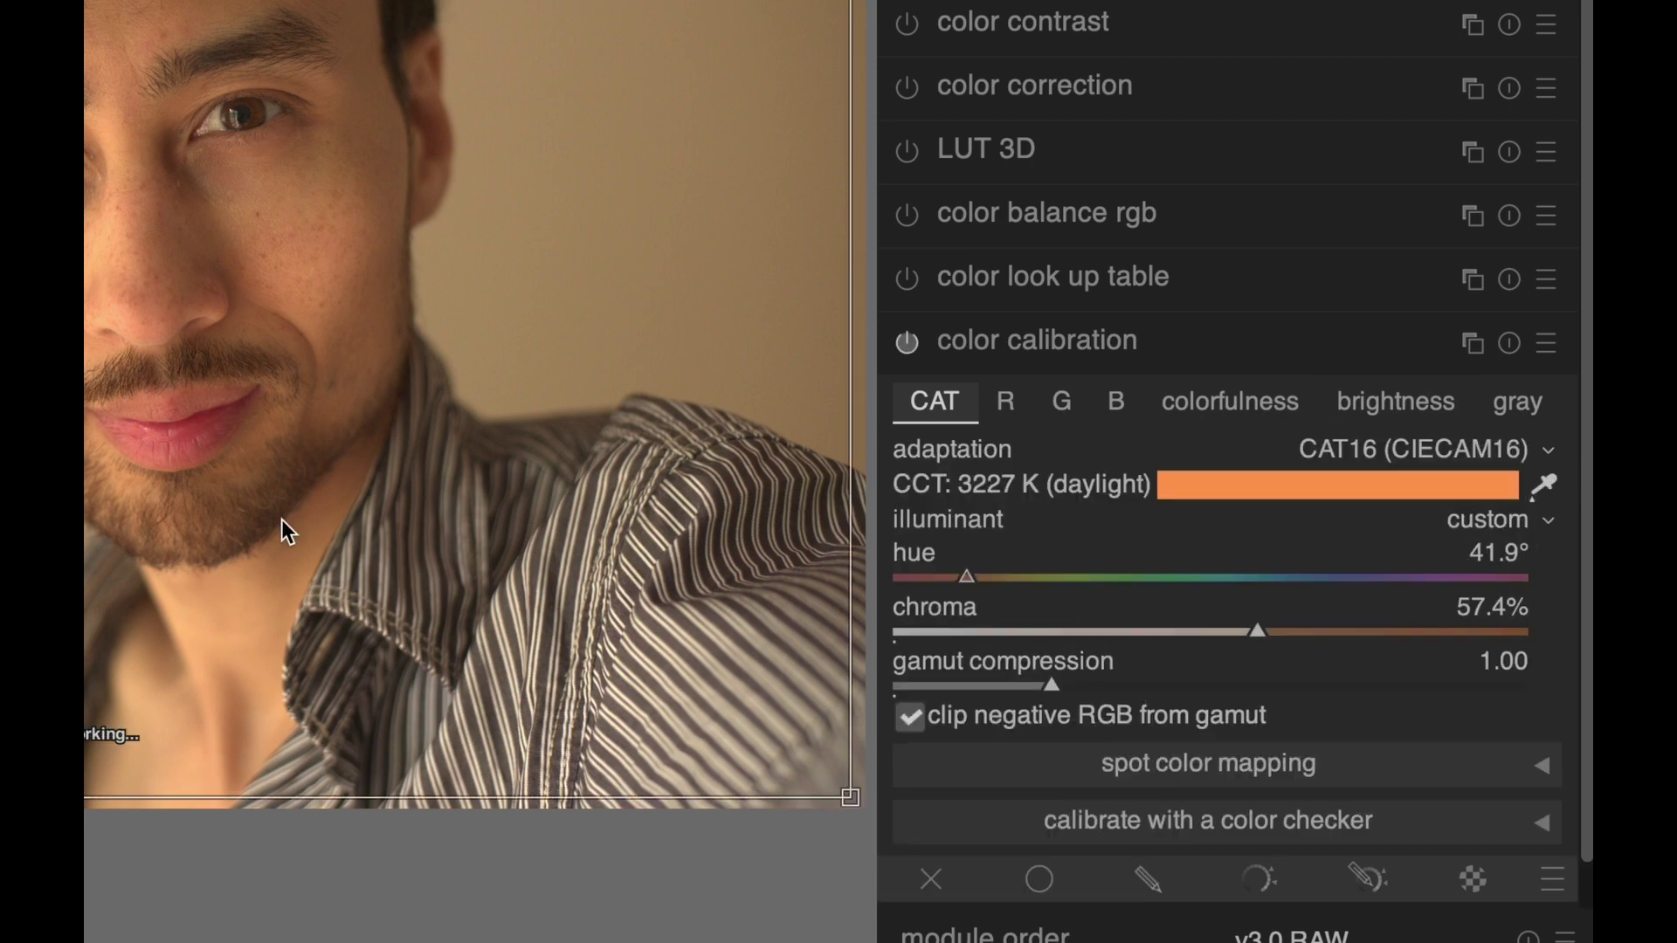
{"action": "left_click_drag", "start_coordinate": [330, 577], "coordinate": [441, 651]}
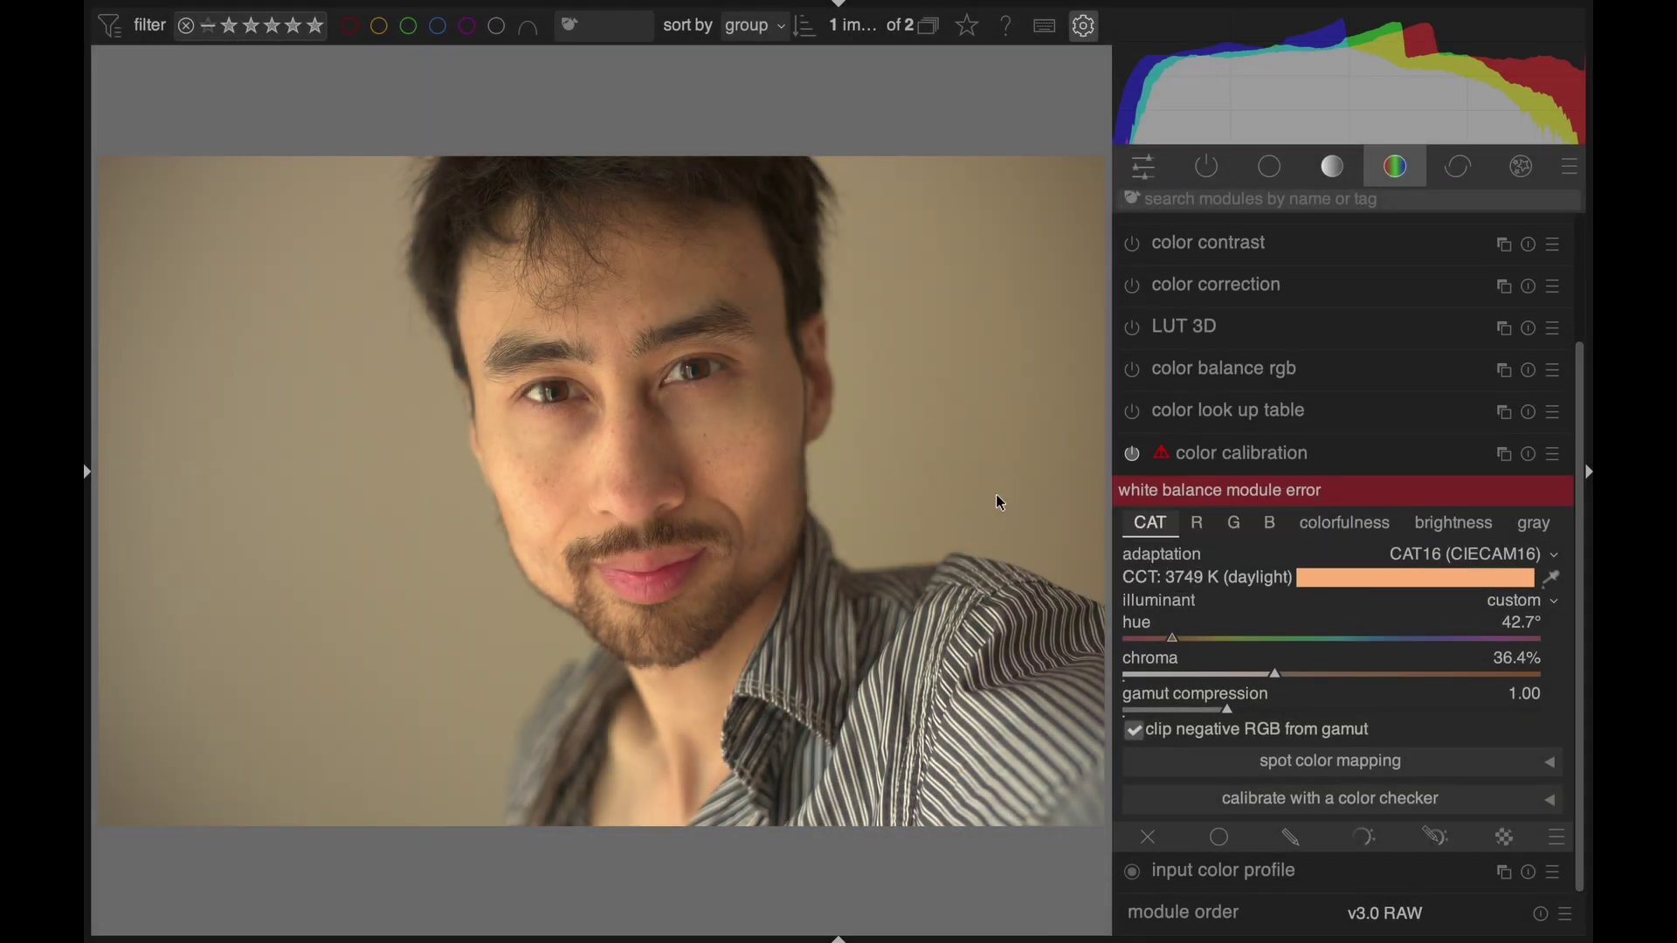
{"action": "left_click", "coordinate": [1269, 166]}
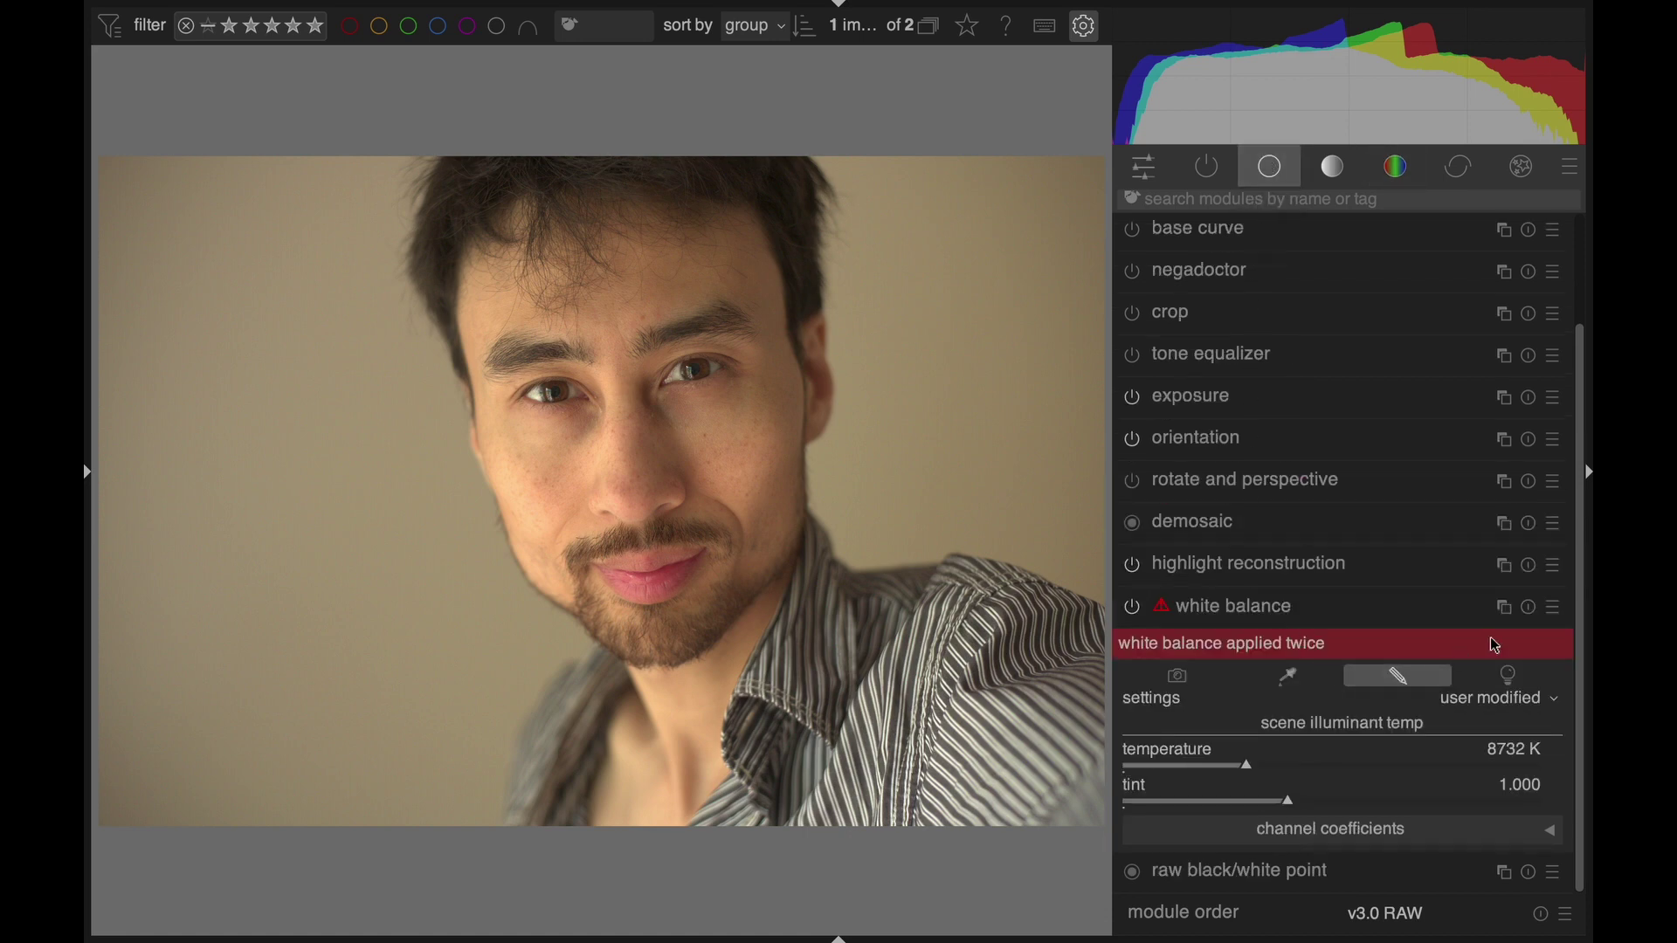
{"action": "left_click", "coordinate": [1530, 606]}
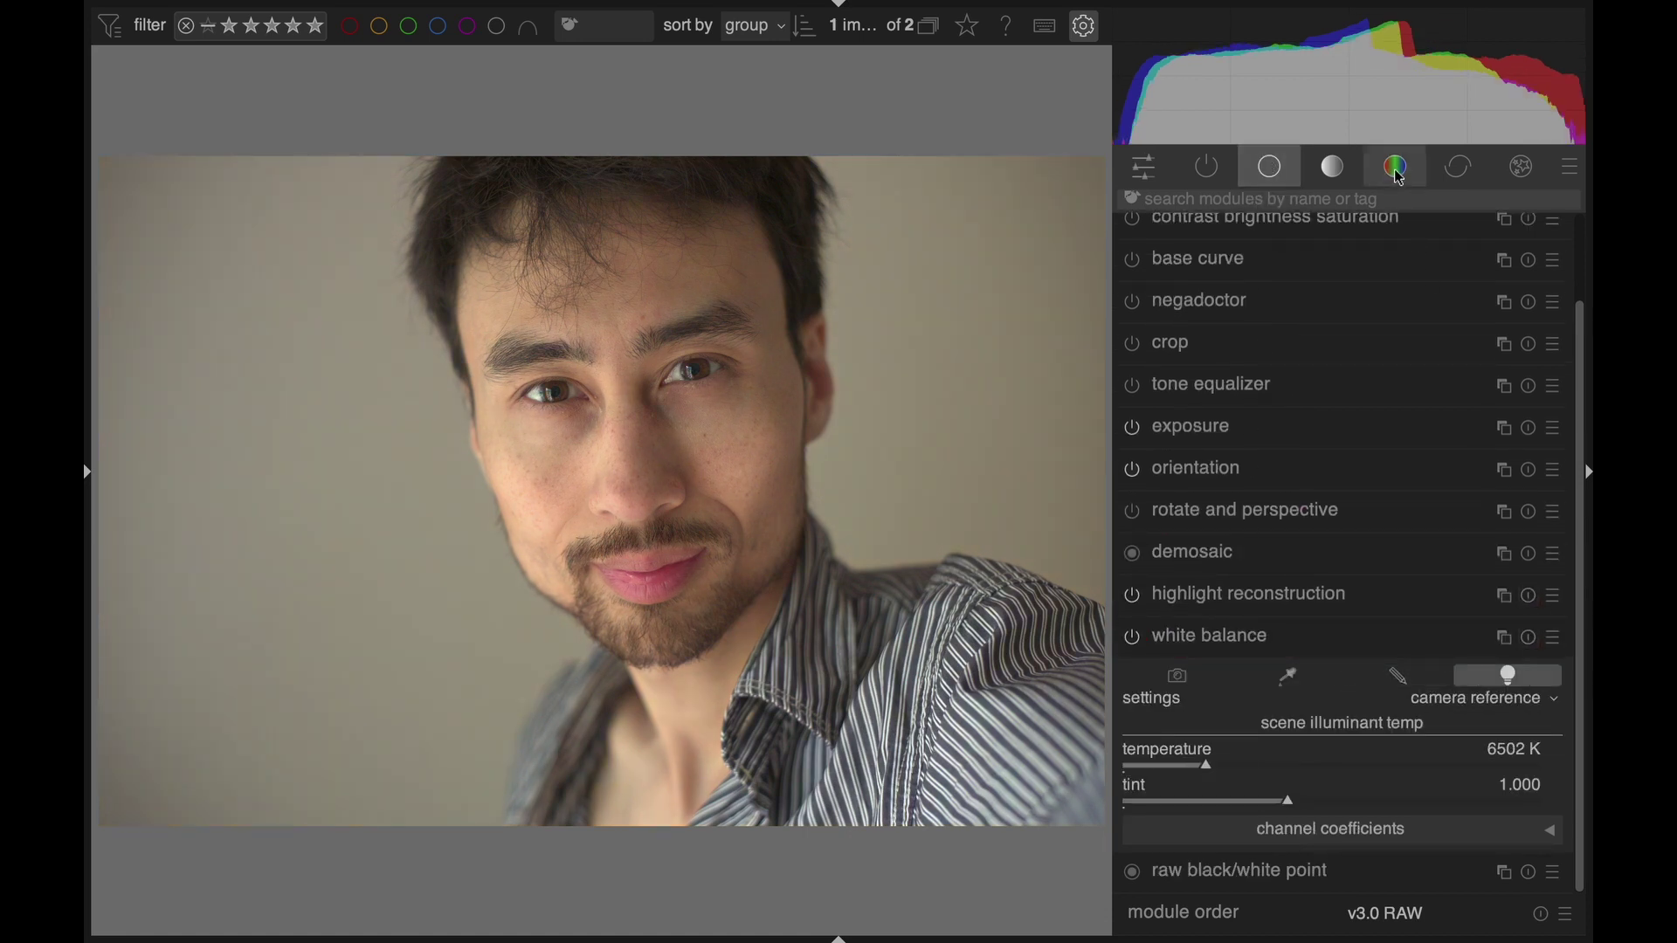